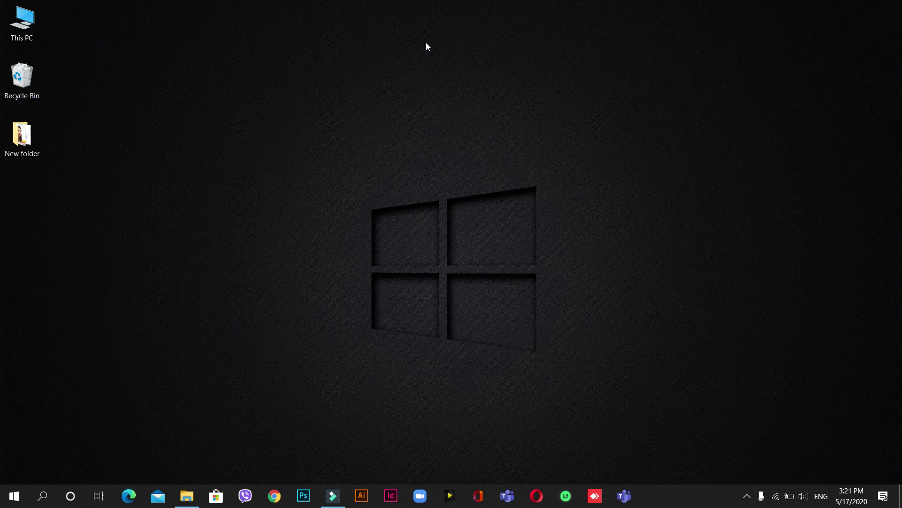
Bring up the BG folder of background images in File Explorer and refresh its view
click(187, 494)
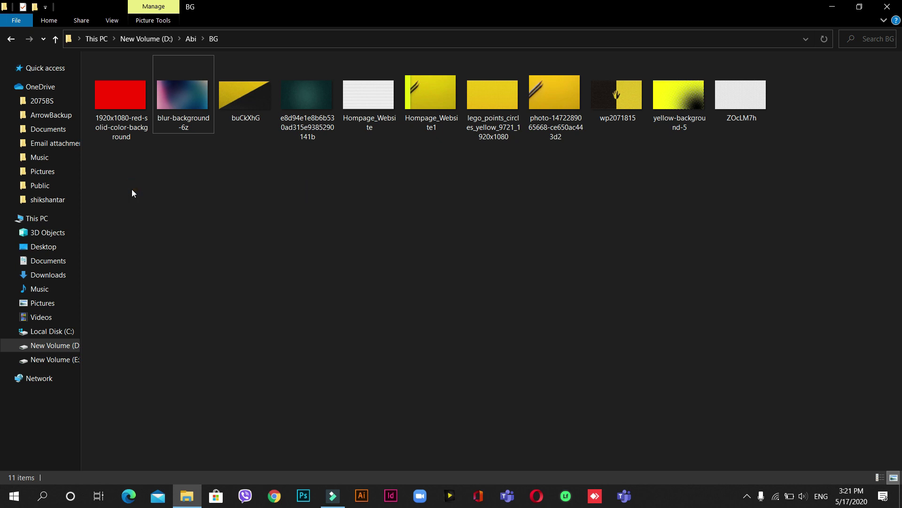
drag(129, 186, 836, 68)
click(277, 194)
right_click(277, 194)
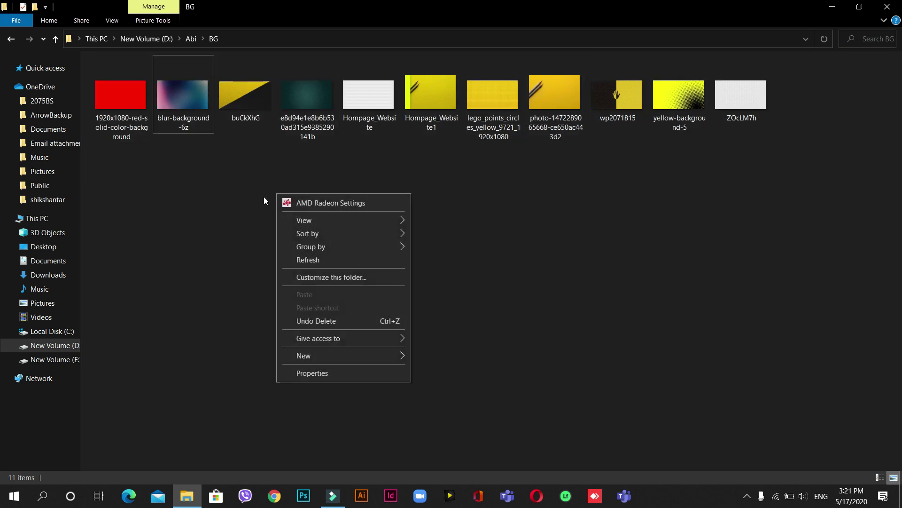
click(299, 261)
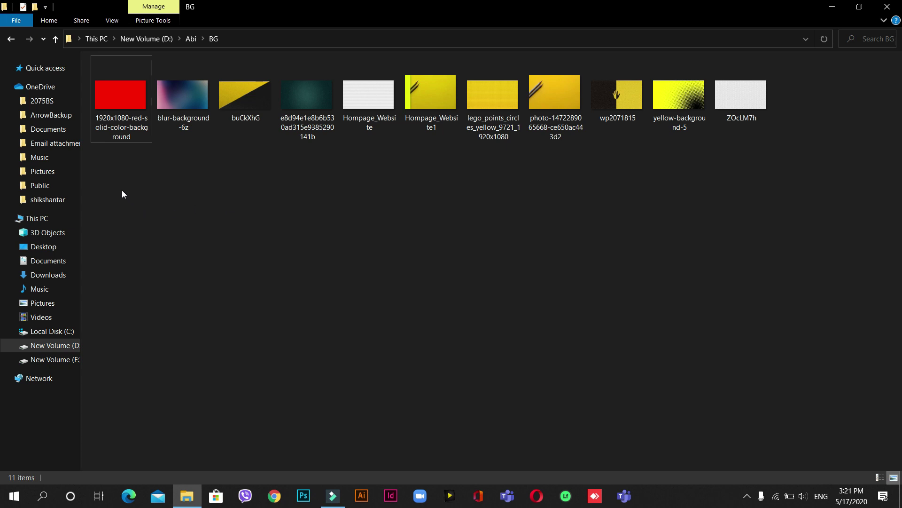
Drag a selection rectangle across all eleven background image thumbnails
drag(121, 187, 818, 74)
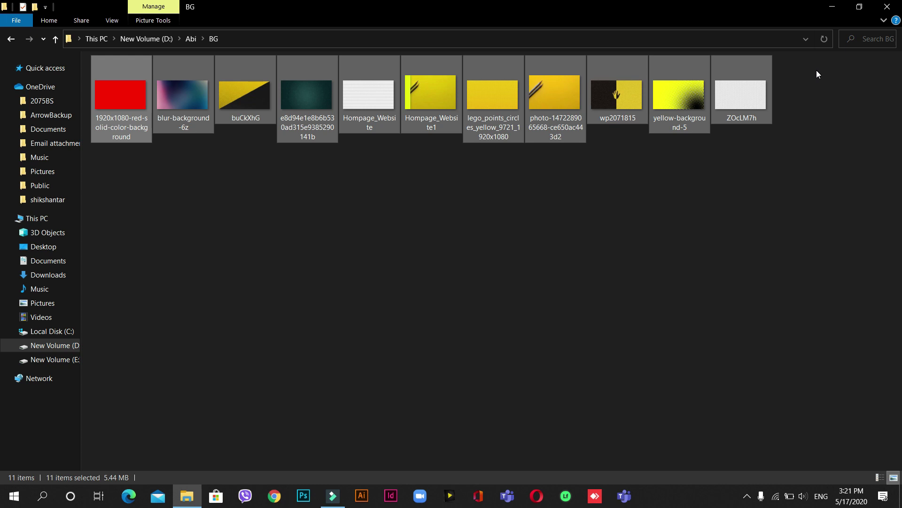
click(309, 196)
drag(120, 189, 803, 63)
click(132, 189)
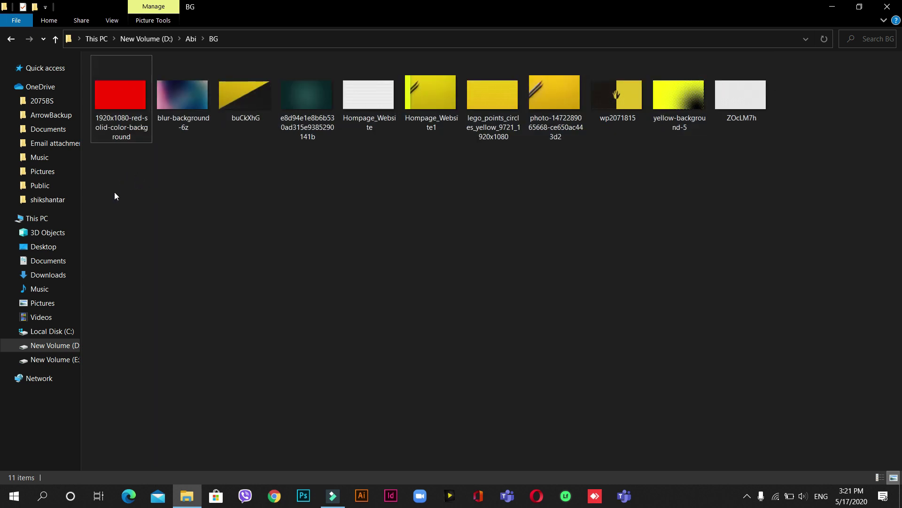
drag(106, 191, 820, 75)
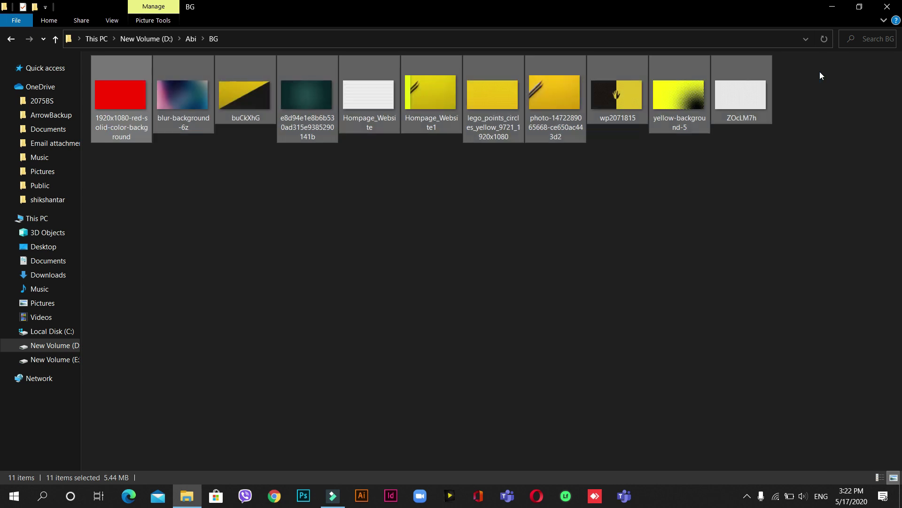
Choose Print from the right-click menu of the eleven selected images
right_click(318, 82)
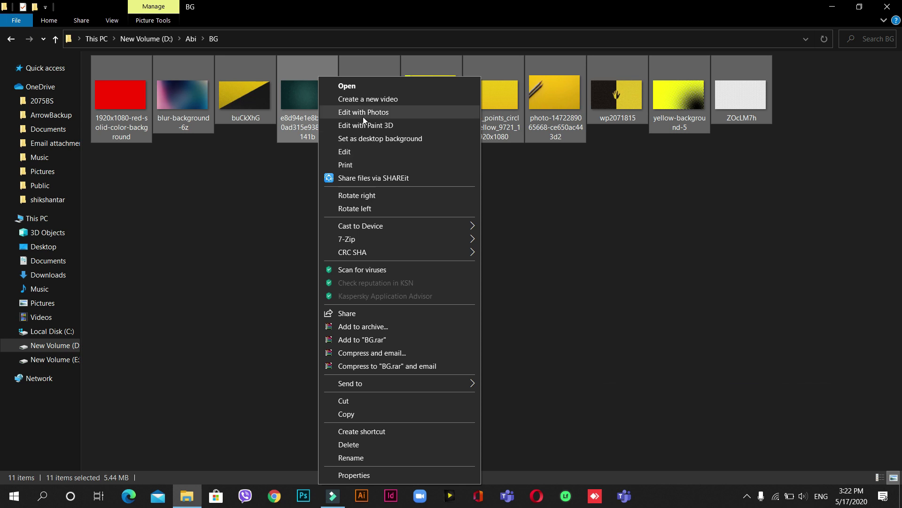
click(361, 165)
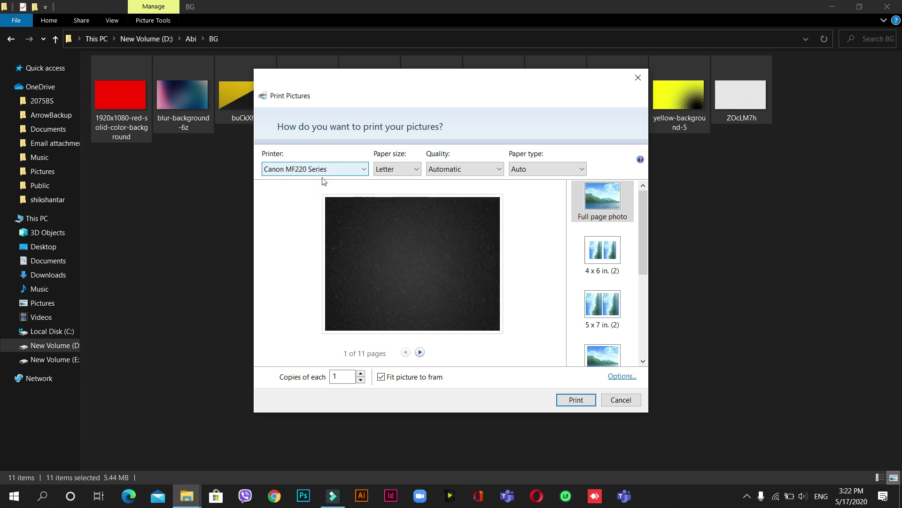
Select Microsoft Print to PDF with A4 paper and 600 x 600 quality, and uncheck Fit picture to frame
click(346, 171)
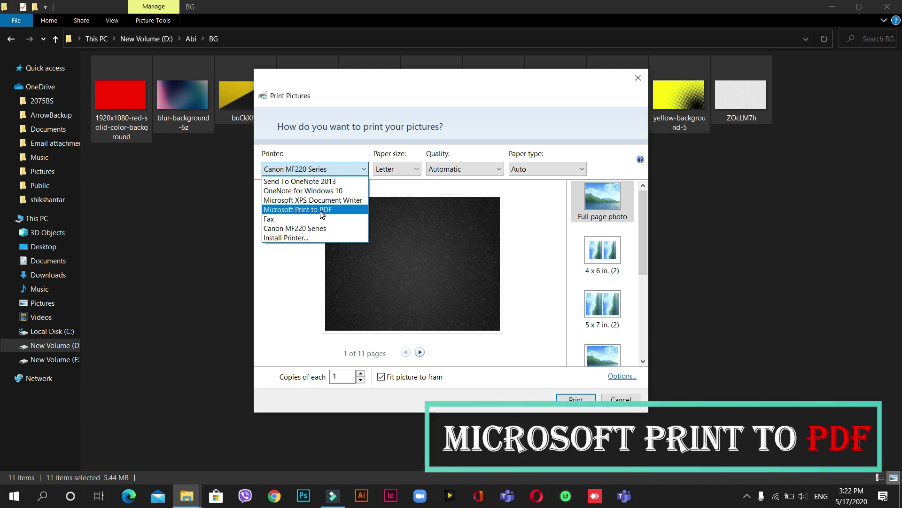
click(322, 212)
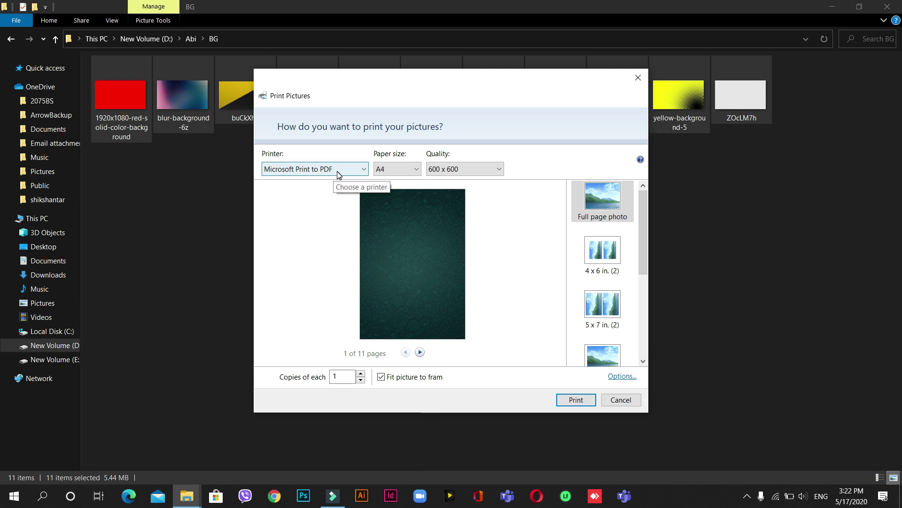
key(Tab)
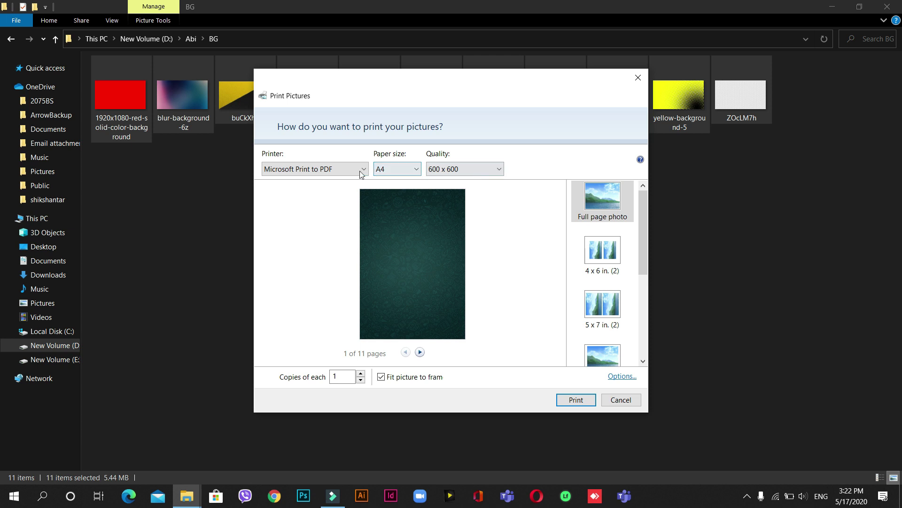
click(409, 173)
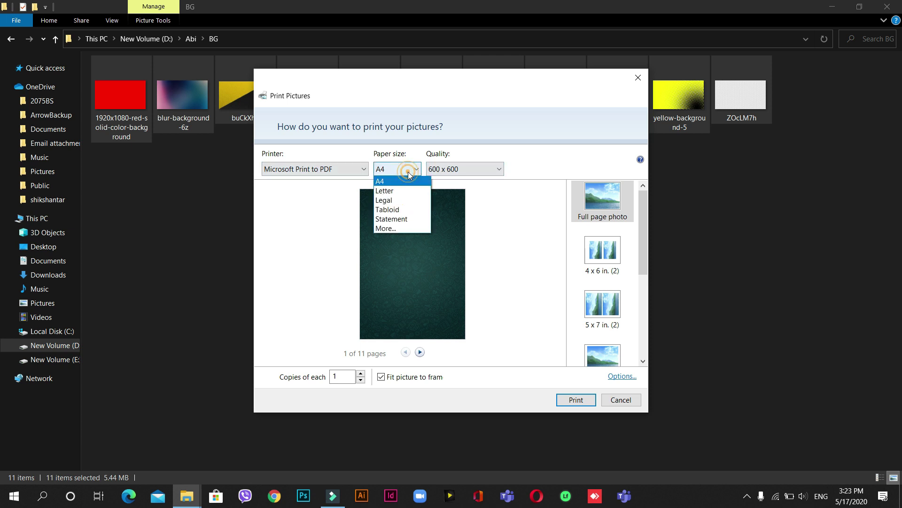
click(409, 173)
click(484, 170)
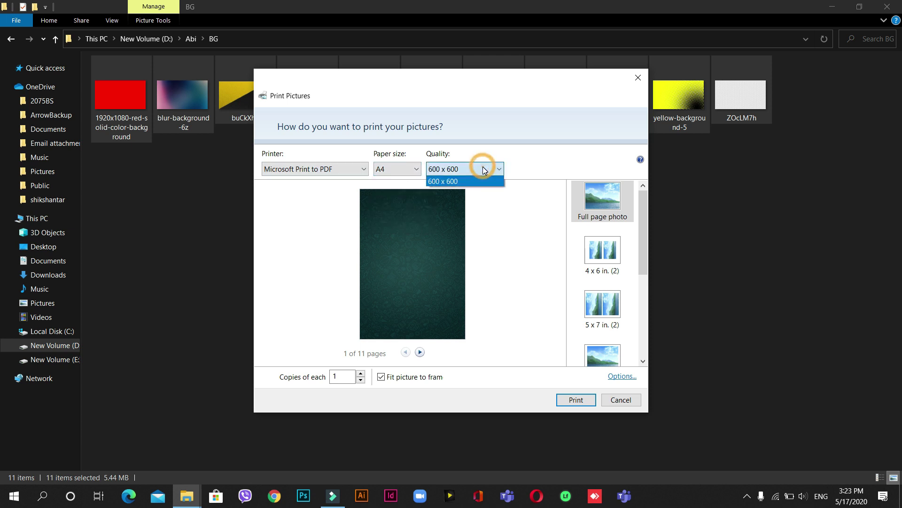
click(484, 170)
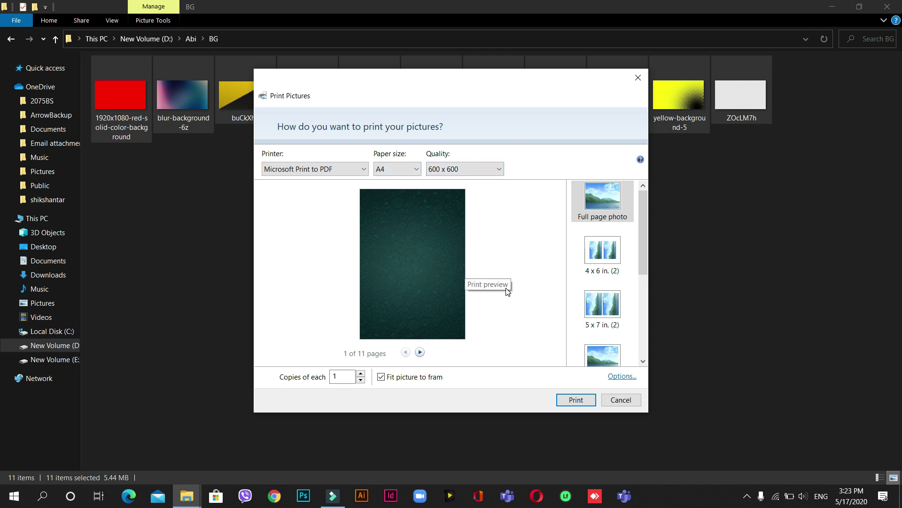
click(382, 377)
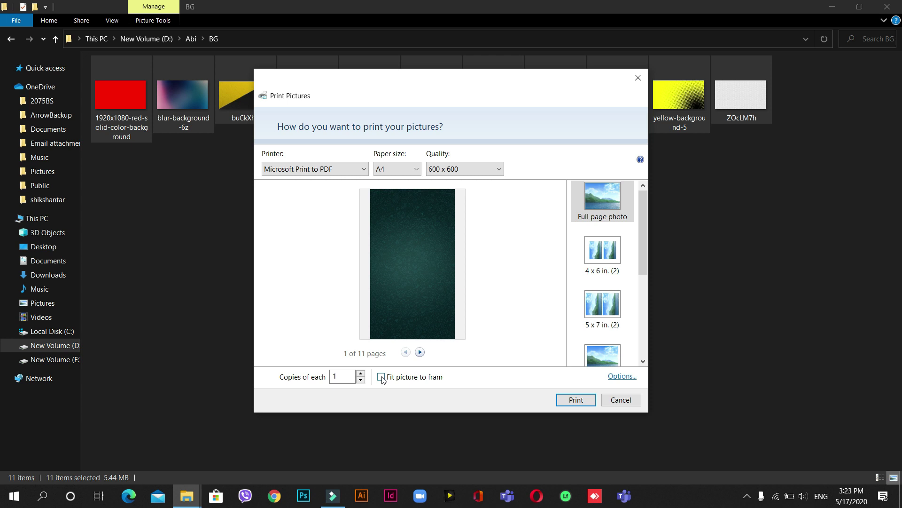
click(381, 377)
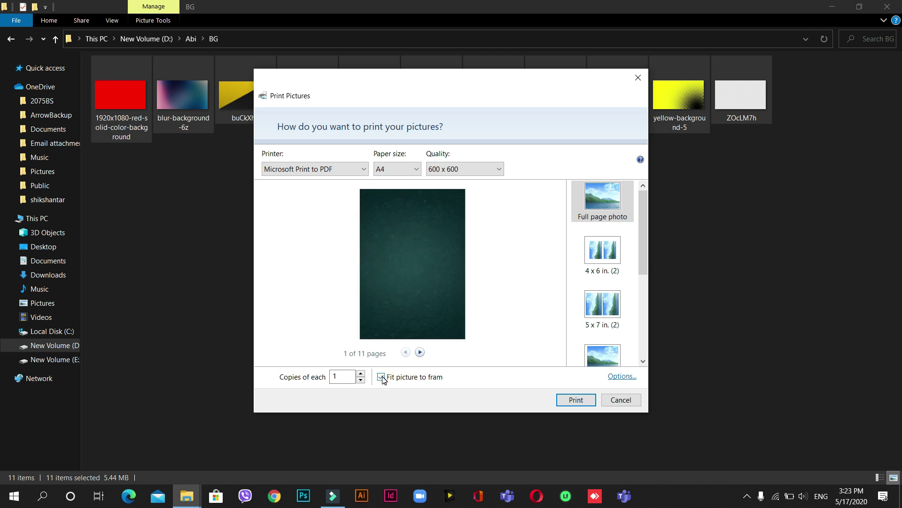
click(382, 377)
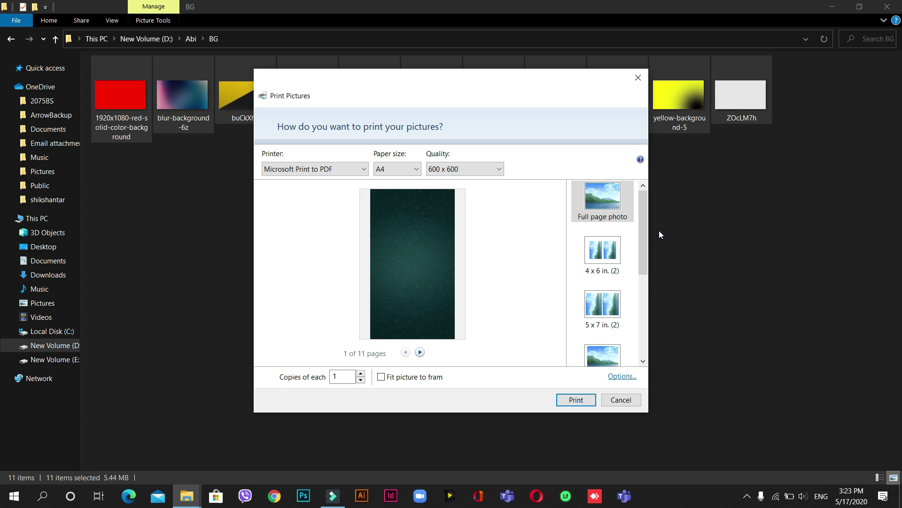
drag(643, 232, 639, 329)
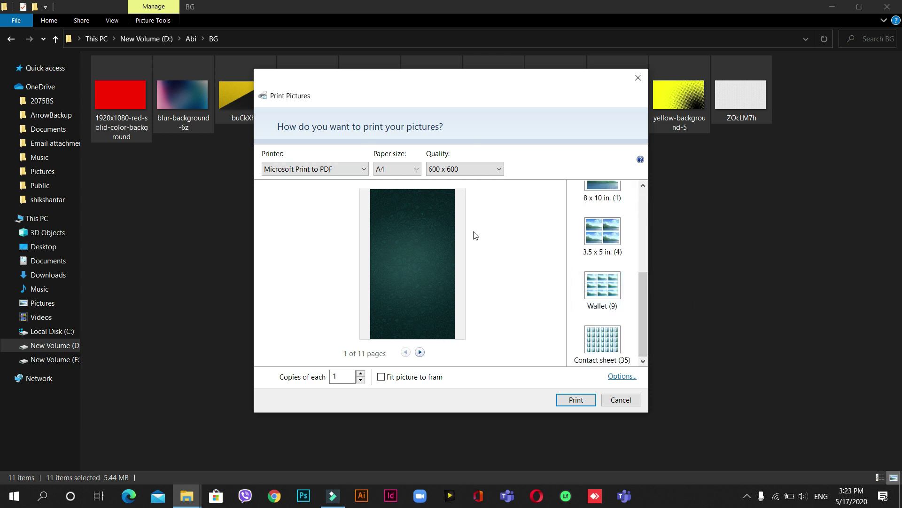
Print to a PDF Document named 'Photo to Pdf' saved on the Desktop
click(577, 400)
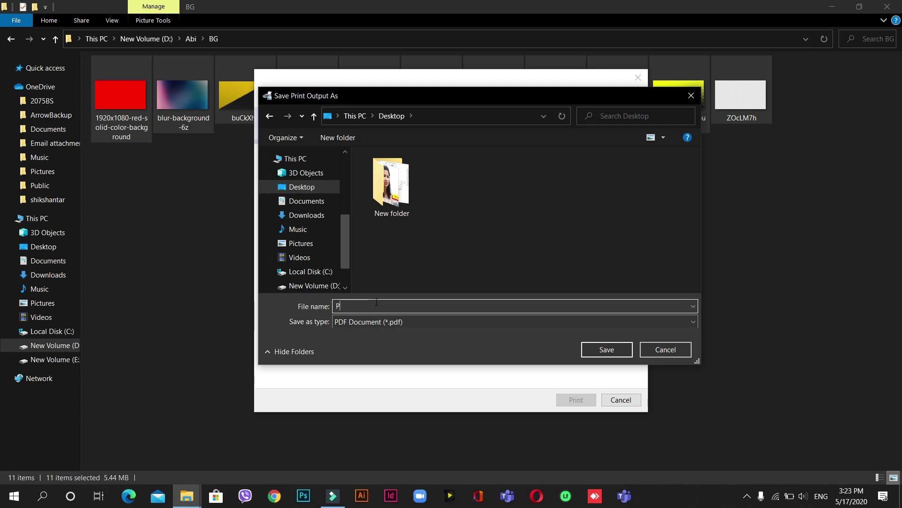
text(hoto to Pdf)
click(586, 323)
click(345, 333)
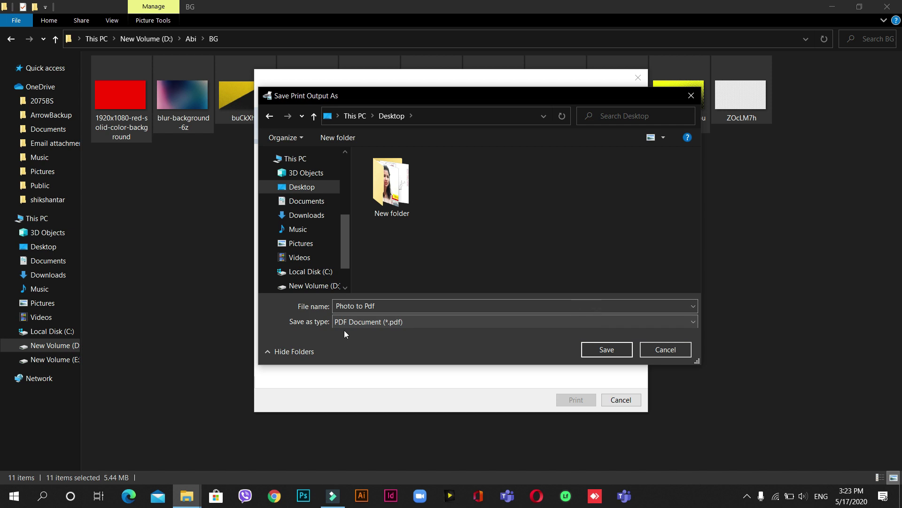
click(609, 350)
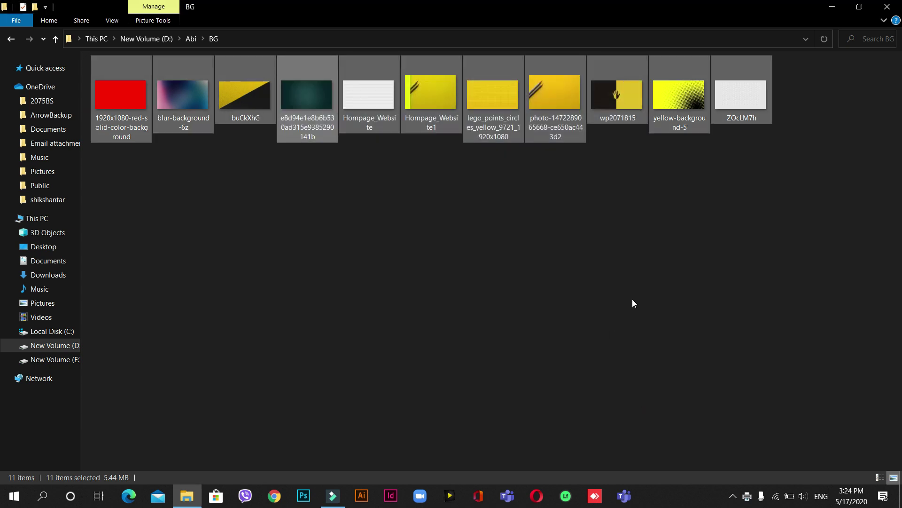
Minimize File Explorer and open Photo to Pdf from the desktop
click(832, 7)
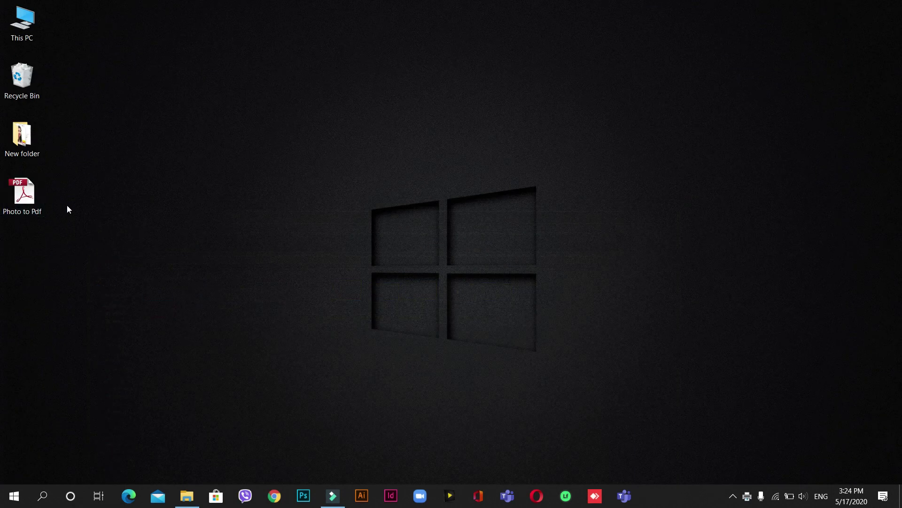
click(86, 203)
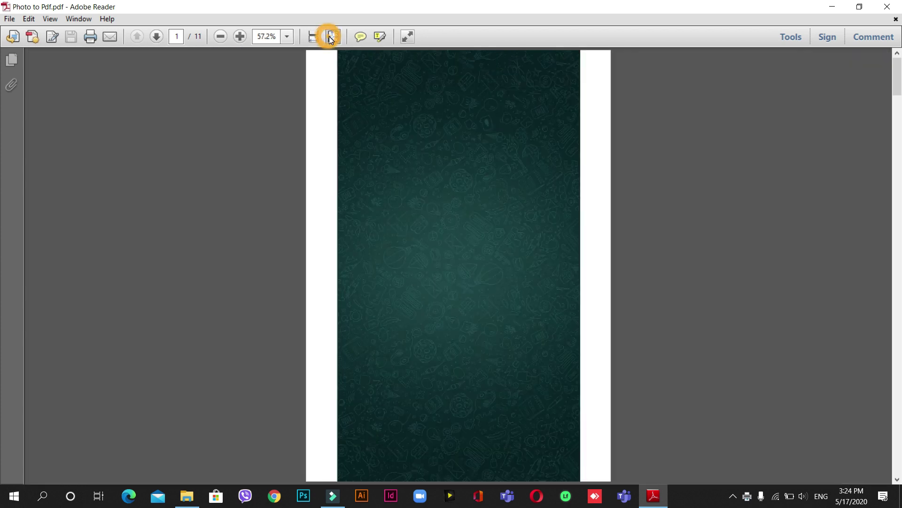
Scroll through the 11 image pages of Photo to Pdf, then close Adobe Reader
scroll(492, 212, down, 5)
scroll(489, 209, up, 3)
scroll(437, 183, down, 5)
scroll(438, 184, up, 5)
scroll(440, 183, down, 10)
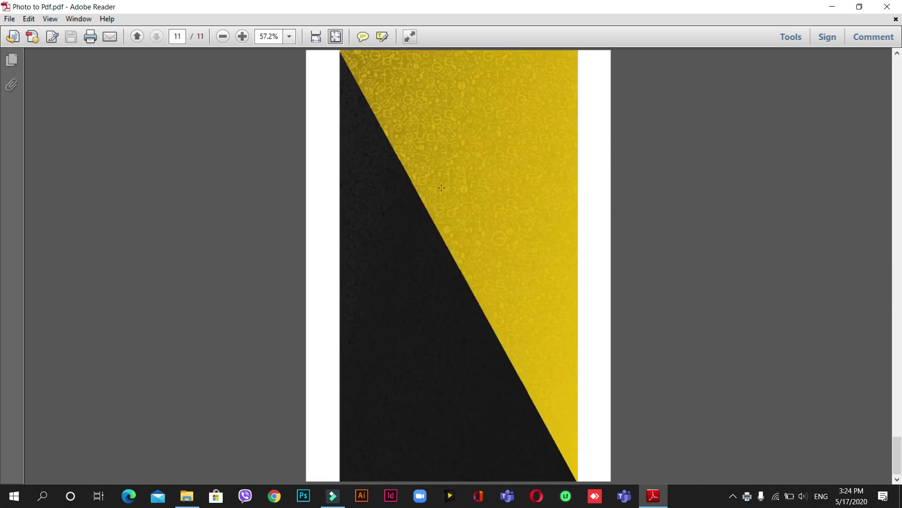
scroll(441, 187, up, 7)
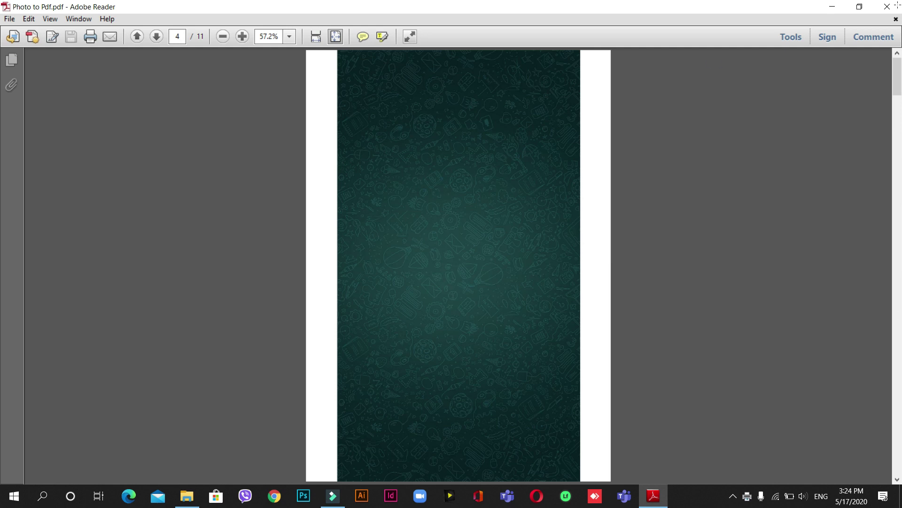
click(895, 5)
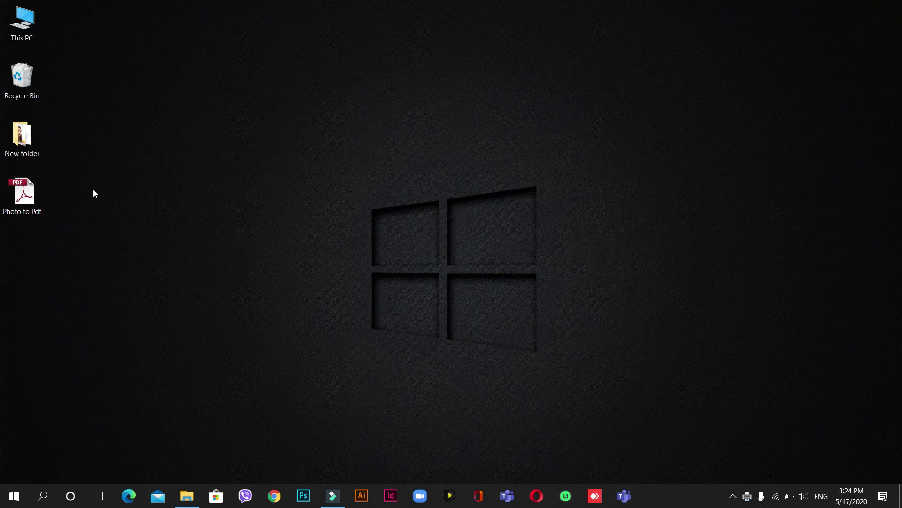
drag(90, 171, 1, 236)
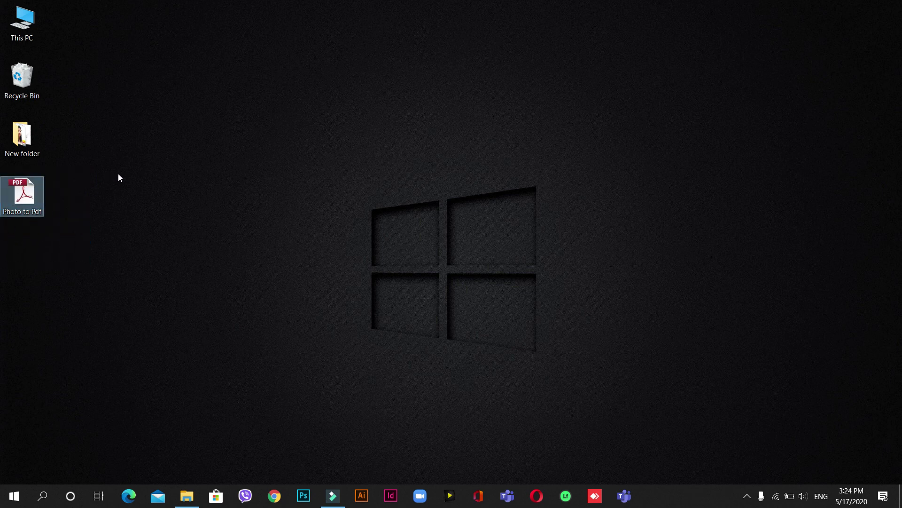